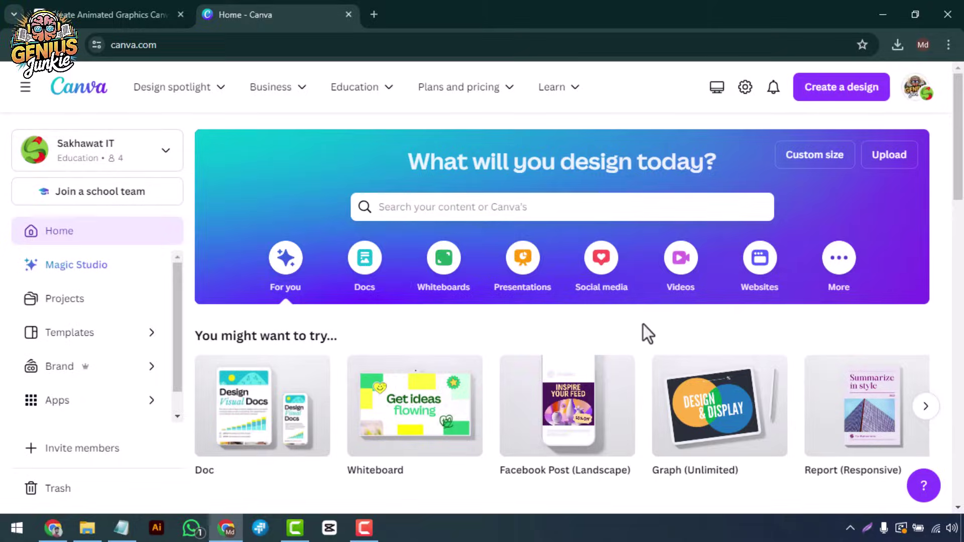
{"action": "scroll", "coordinate": [642, 324], "scroll_direction": "down", "scroll_amount": 1}
{"action": "scroll", "coordinate": [642, 324], "scroll_direction": "up", "scroll_amount": 1}
{"action": "scroll", "coordinate": [642, 325], "scroll_direction": "down", "scroll_amount": 1}
{"action": "scroll", "coordinate": [643, 328], "scroll_direction": "up", "scroll_amount": 1}
Browse the suggested design types, then start a new blank A4 report design
{"action": "left_click", "coordinate": [925, 406]}
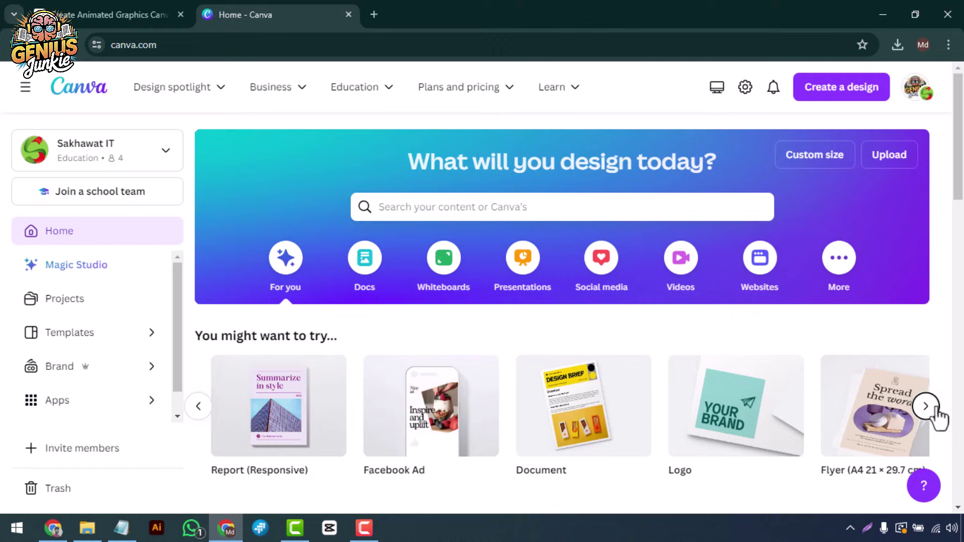
{"action": "left_click", "coordinate": [926, 407]}
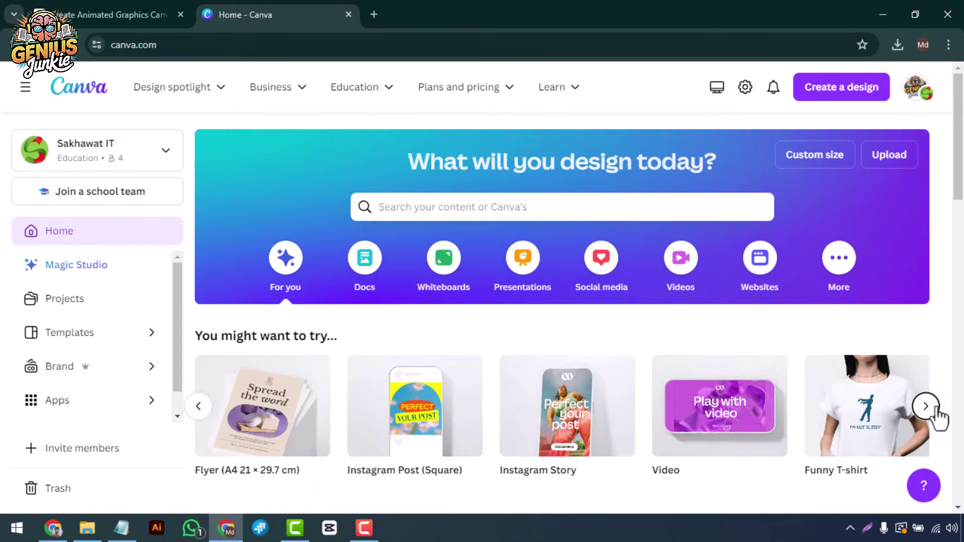
{"action": "left_click", "coordinate": [926, 407]}
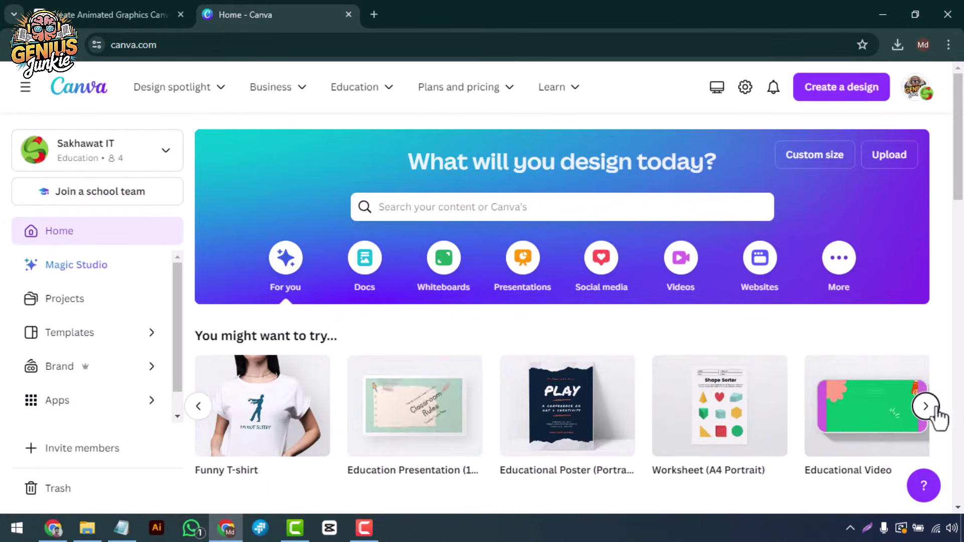
{"action": "left_click", "coordinate": [925, 407]}
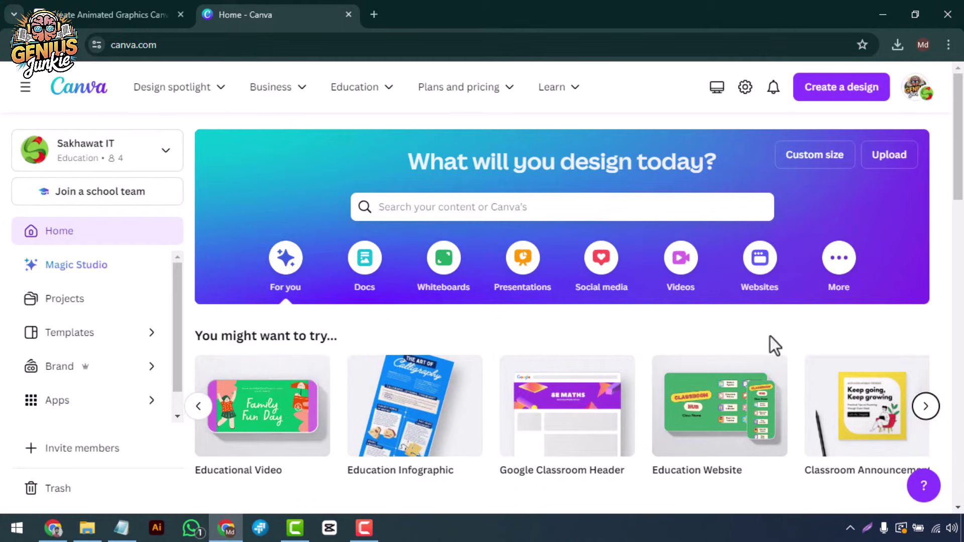
{"action": "left_click", "coordinate": [851, 91]}
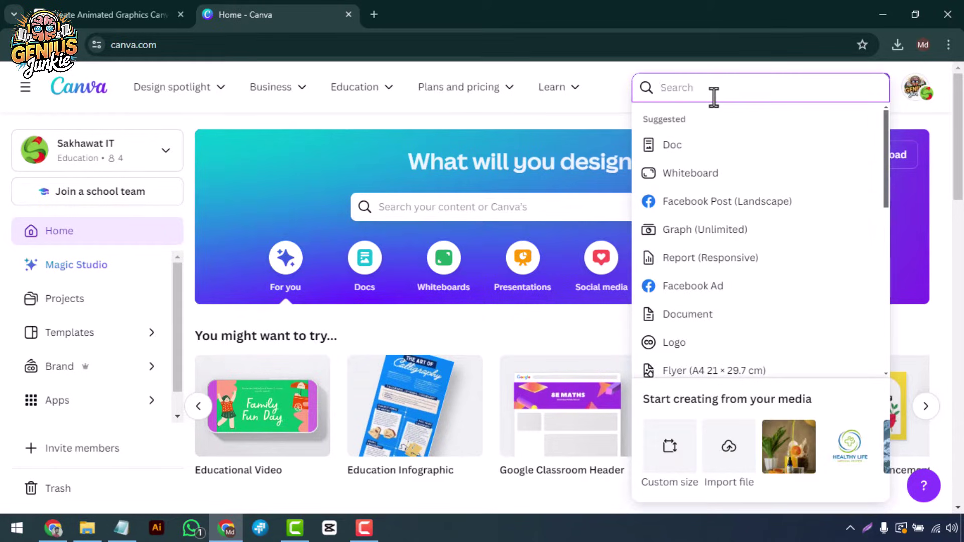
{"action": "type", "text": "report"}
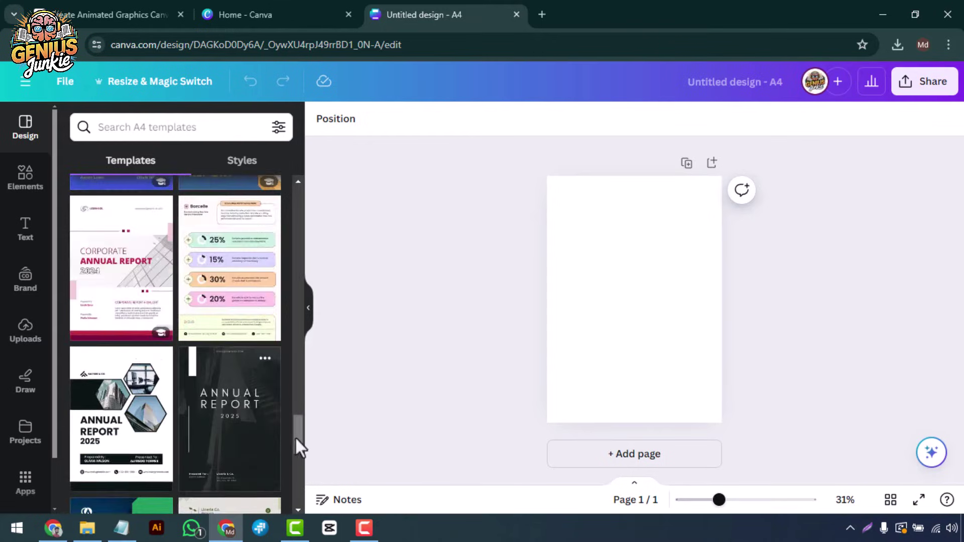
{"action": "scroll", "coordinate": [298, 339], "scroll_direction": "up", "scroll_amount": 5}
{"action": "scroll", "coordinate": [302, 269], "scroll_direction": "down", "scroll_amount": 2}
Apply all five pages of the Teal and White Modern Financial Report template
{"action": "left_click", "coordinate": [120, 257]}
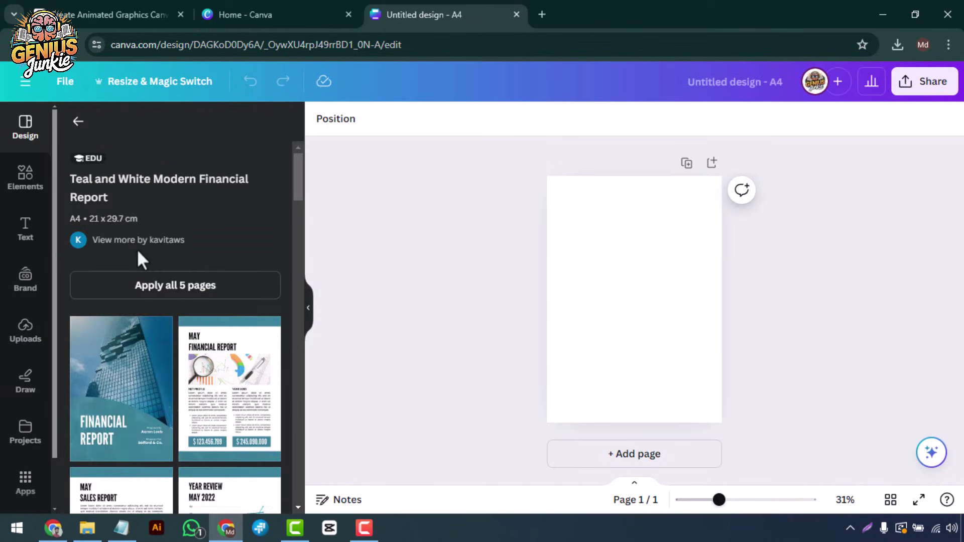
{"action": "left_click", "coordinate": [175, 284]}
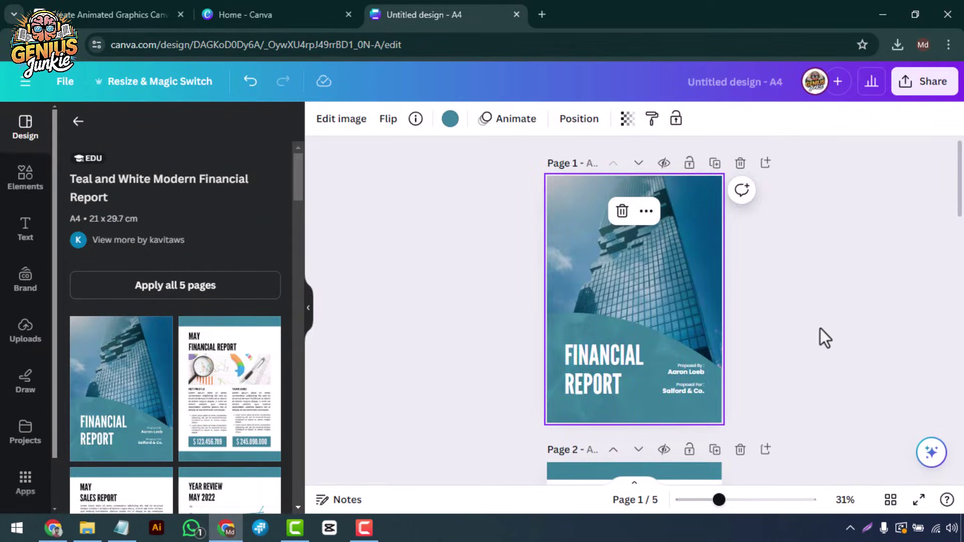
{"action": "scroll", "coordinate": [818, 322], "scroll_direction": "down", "scroll_amount": 4}
{"action": "scroll", "coordinate": [819, 323], "scroll_direction": "down", "scroll_amount": 4}
{"action": "scroll", "coordinate": [819, 323], "scroll_direction": "down", "scroll_amount": 3}
{"action": "scroll", "coordinate": [818, 325], "scroll_direction": "down", "scroll_amount": 2}
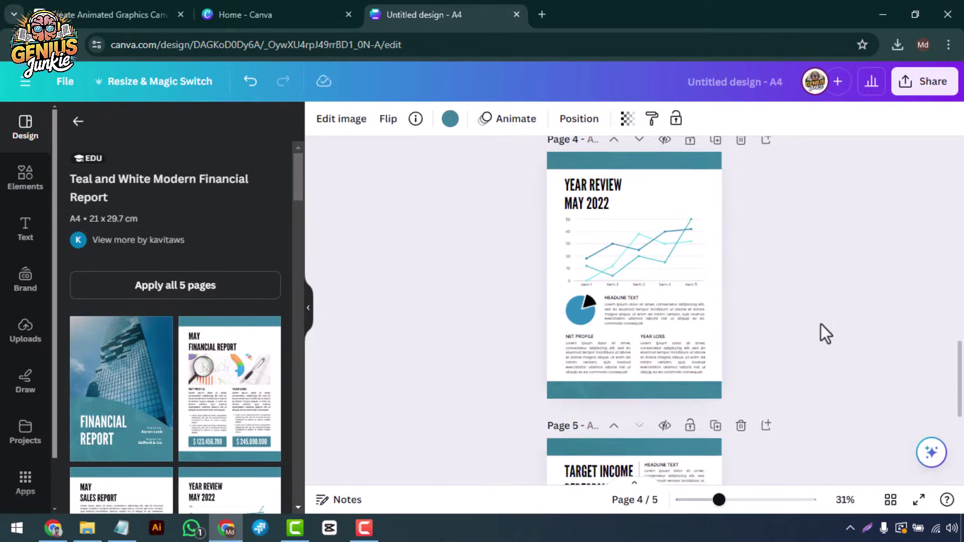
{"action": "scroll", "coordinate": [821, 325], "scroll_direction": "down", "scroll_amount": 3}
{"action": "scroll", "coordinate": [830, 325], "scroll_direction": "up", "scroll_amount": 2}
{"action": "scroll", "coordinate": [830, 325], "scroll_direction": "up", "scroll_amount": 6}
{"action": "scroll", "coordinate": [830, 326], "scroll_direction": "up", "scroll_amount": 4}
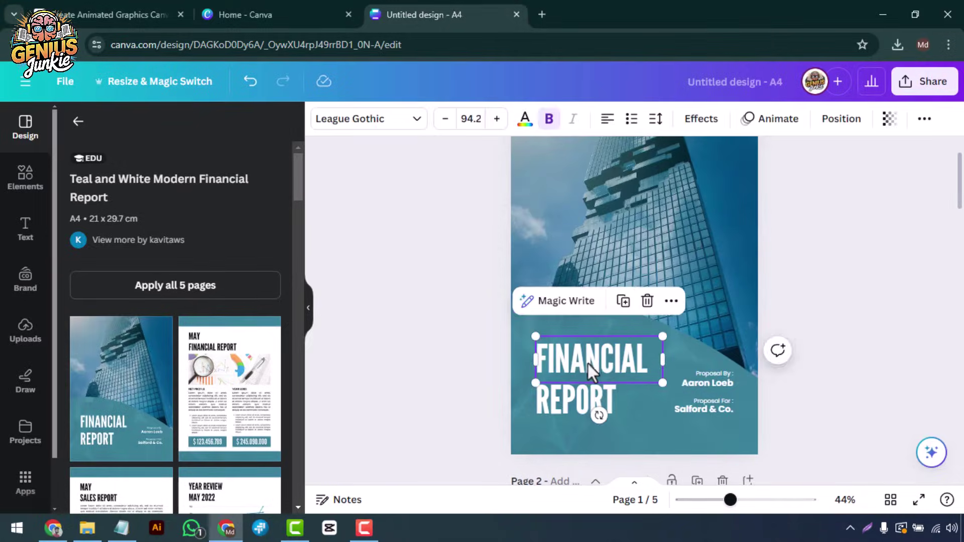
Replace FINANCIAL with PROJECT in the cover title and edit the presenter name
{"action": "double_click", "coordinate": [592, 371]}
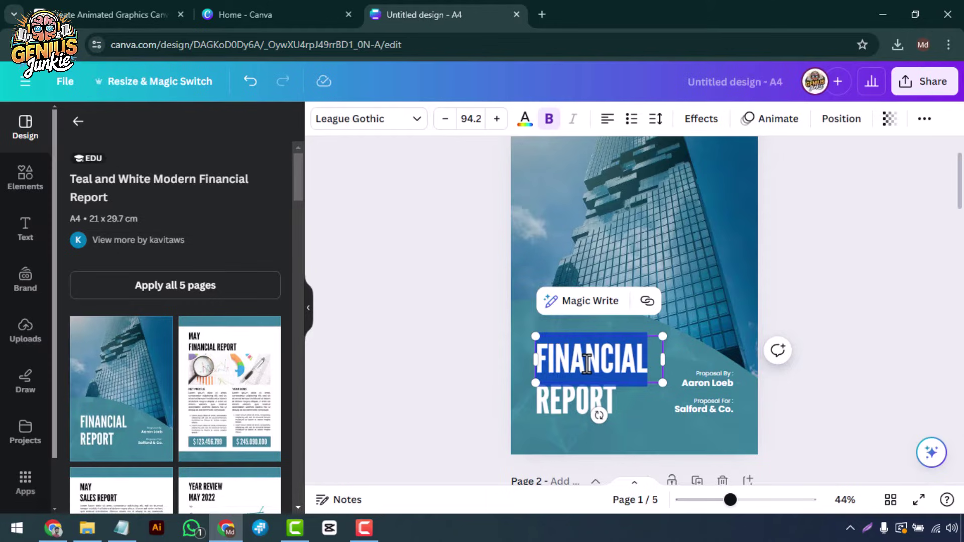
{"action": "type", "text": "PROJECT"}
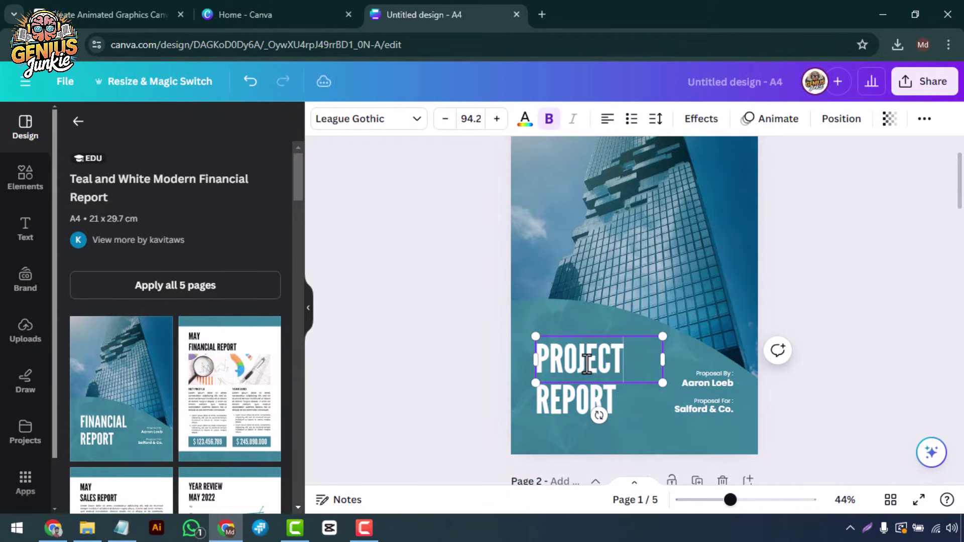
{"action": "left_click", "coordinate": [798, 400]}
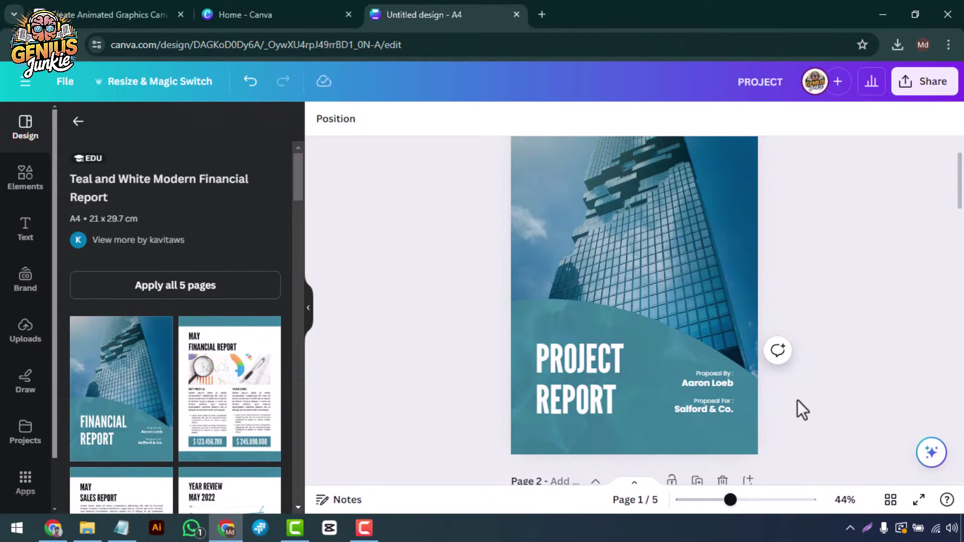
{"action": "left_click", "coordinate": [720, 382]}
{"action": "double_click", "coordinate": [715, 382]}
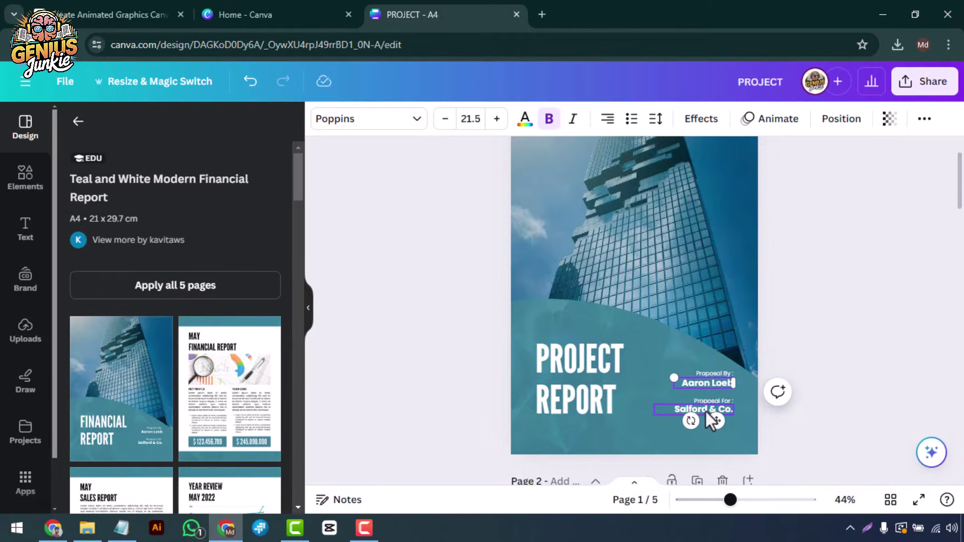
{"action": "left_click", "coordinate": [486, 416]}
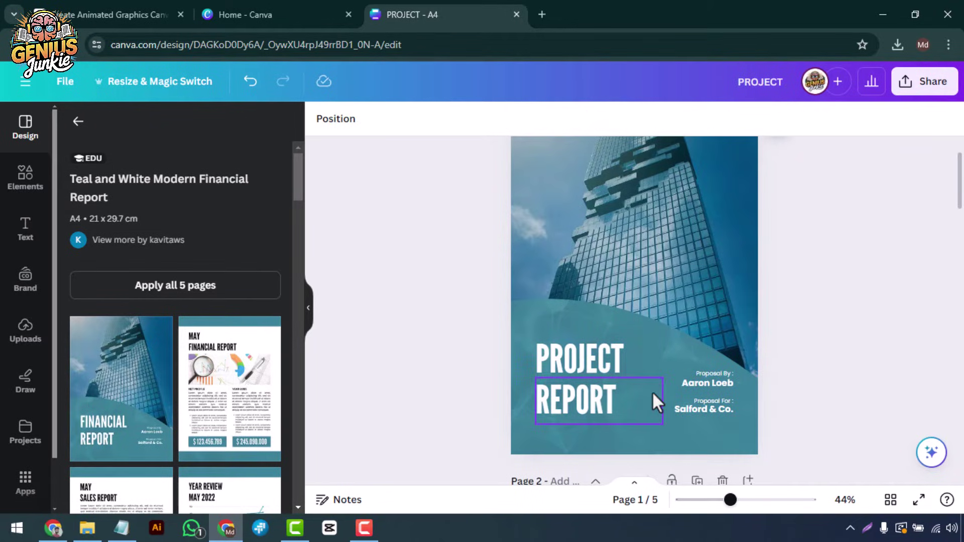
{"action": "scroll", "coordinate": [474, 340], "scroll_direction": "up", "scroll_amount": 2}
{"action": "scroll", "coordinate": [474, 340], "scroll_direction": "down", "scroll_amount": 2}
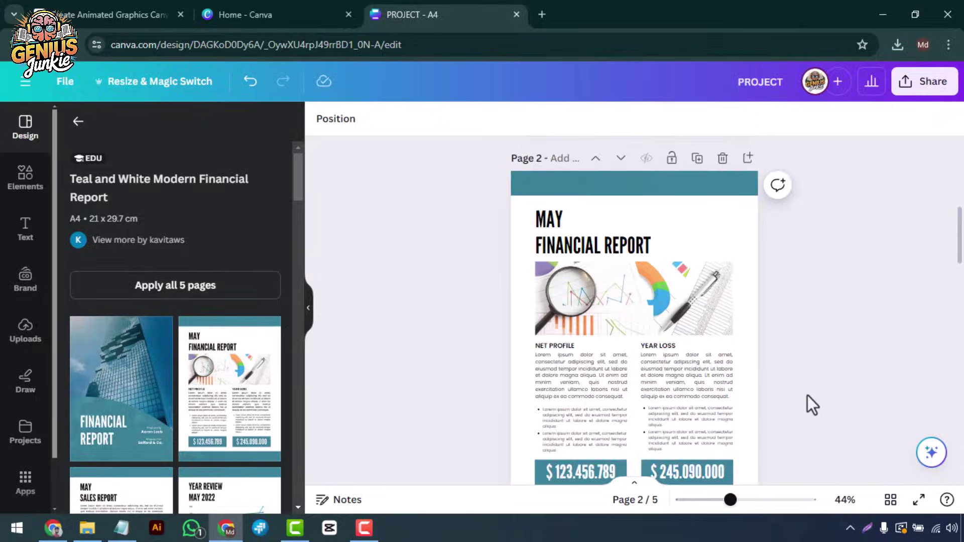
{"action": "scroll", "coordinate": [807, 395], "scroll_direction": "down", "scroll_amount": 2}
{"action": "scroll", "coordinate": [808, 395], "scroll_direction": "up", "scroll_amount": 2}
{"action": "scroll", "coordinate": [808, 395], "scroll_direction": "up", "scroll_amount": 5}
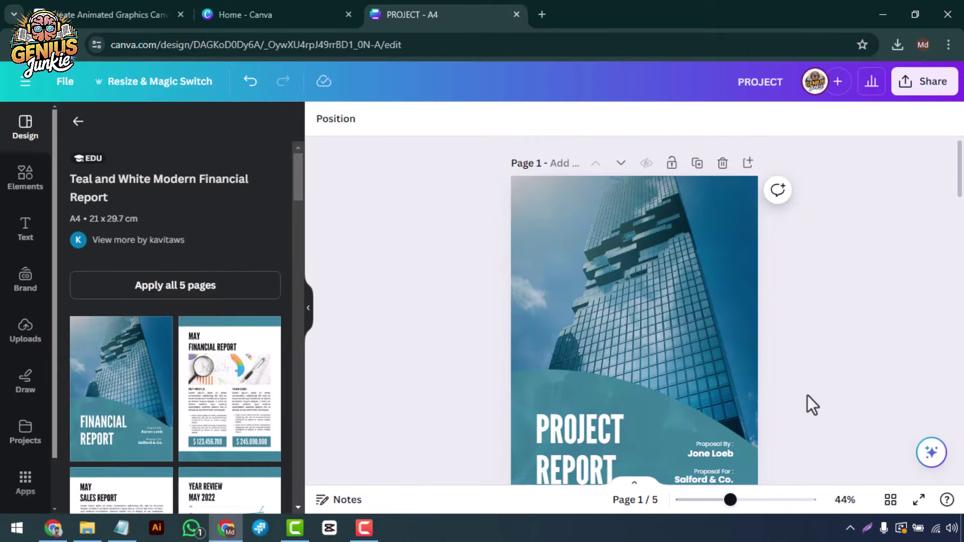
{"action": "scroll", "coordinate": [385, 255], "scroll_direction": "down", "scroll_amount": 5}
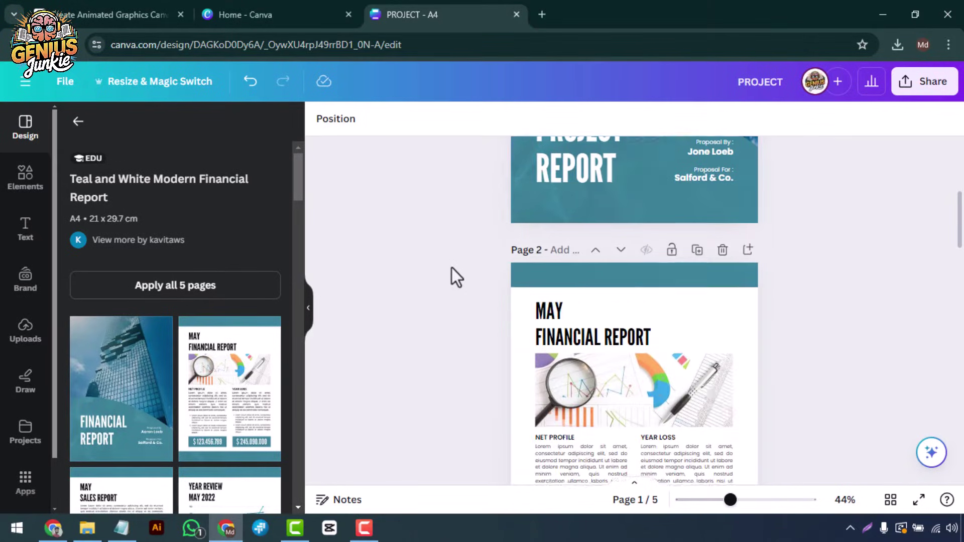
{"action": "scroll", "coordinate": [452, 267], "scroll_direction": "down", "scroll_amount": 2}
Review the YEAR LOSS text and $245.090.000 amount on page 2 and text boxes on page 3
{"action": "left_click", "coordinate": [579, 354]}
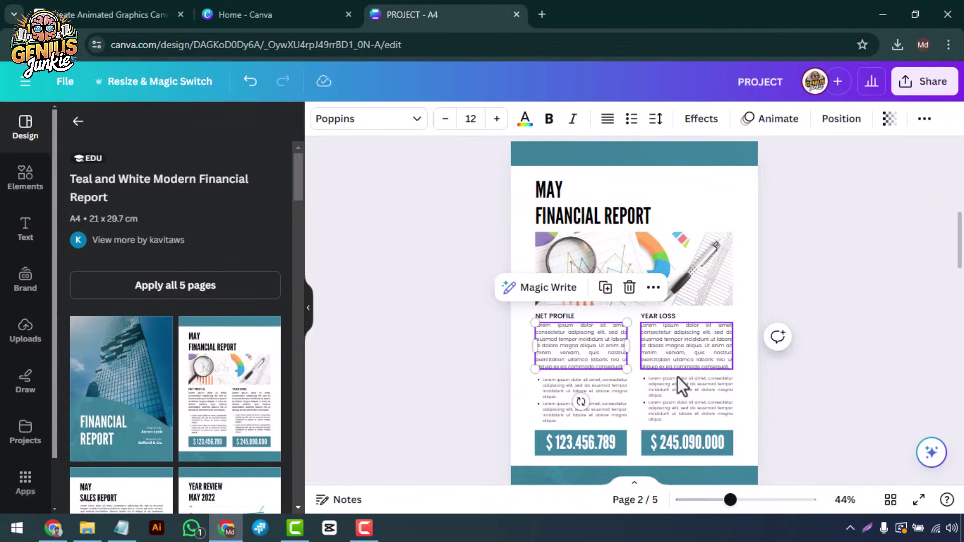
{"action": "double_click", "coordinate": [681, 347]}
{"action": "left_click", "coordinate": [679, 414]}
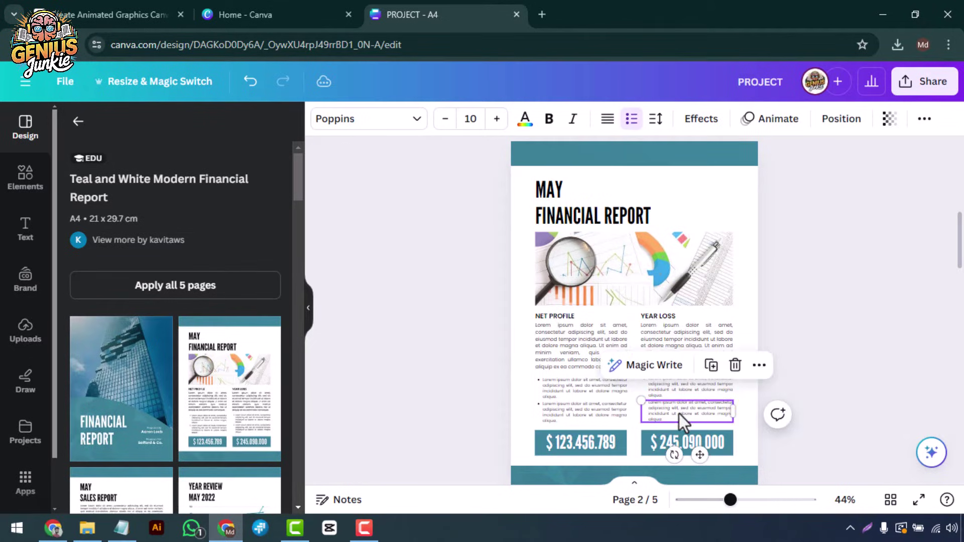
{"action": "scroll", "coordinate": [790, 431], "scroll_direction": "down", "scroll_amount": 5}
{"action": "scroll", "coordinate": [766, 409], "scroll_direction": "up", "scroll_amount": 2}
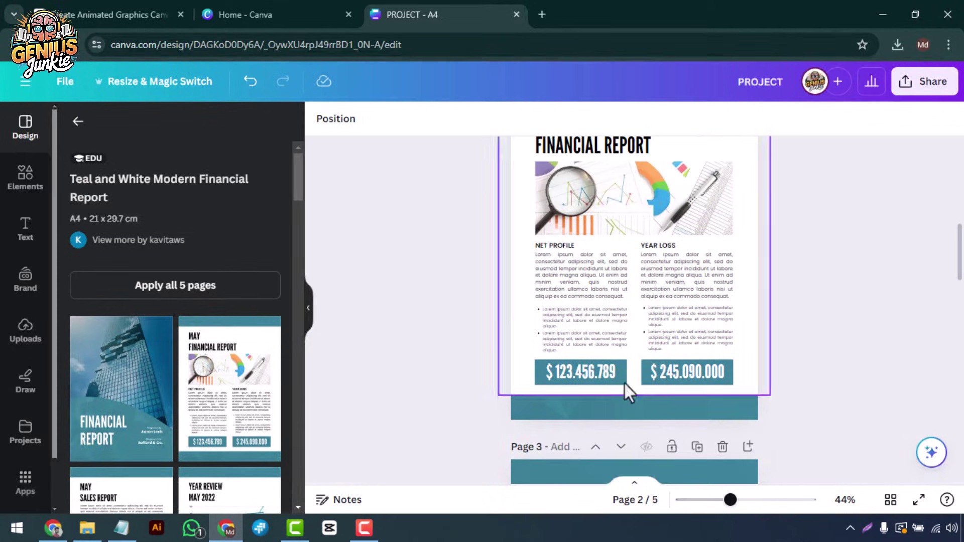
{"action": "left_click", "coordinate": [687, 373]}
{"action": "scroll", "coordinate": [691, 398], "scroll_direction": "down", "scroll_amount": 5}
{"action": "left_click", "coordinate": [692, 397]}
{"action": "scroll", "coordinate": [615, 364], "scroll_direction": "down", "scroll_amount": 4}
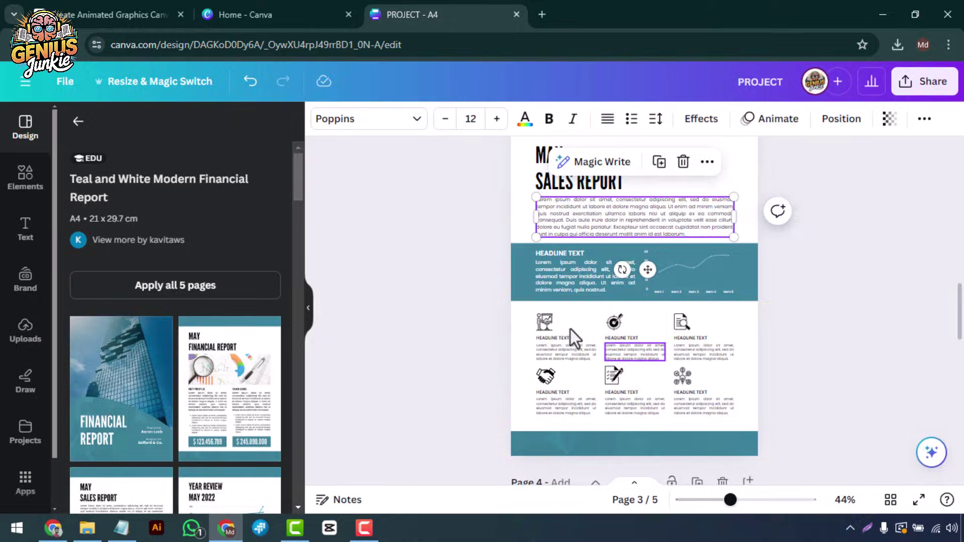
{"action": "left_click", "coordinate": [571, 329]}
{"action": "scroll", "coordinate": [617, 405], "scroll_direction": "down", "scroll_amount": 5}
{"action": "scroll", "coordinate": [780, 370], "scroll_direction": "down", "scroll_amount": 4}
{"action": "scroll", "coordinate": [793, 388], "scroll_direction": "down", "scroll_amount": 5}
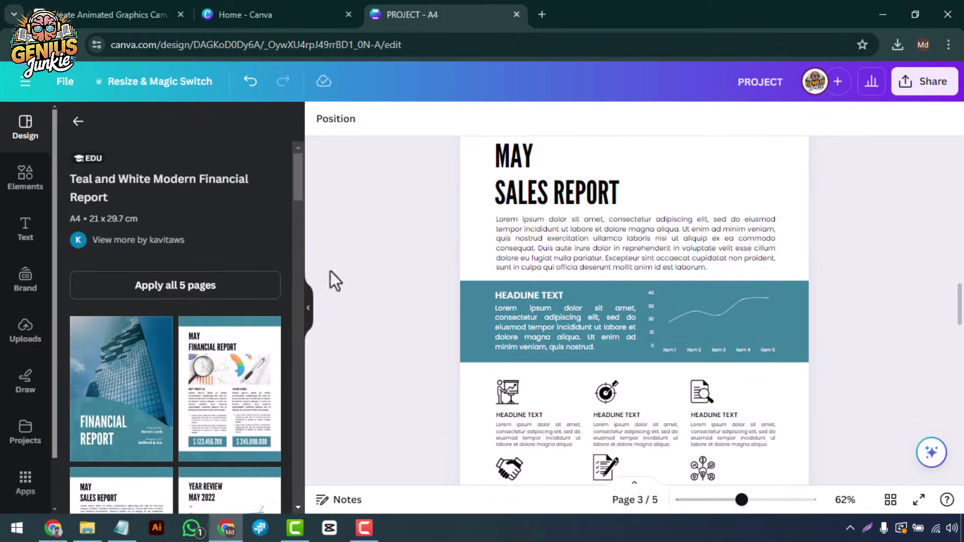
Show the full range of chart types in the Elements library
{"action": "left_click", "coordinate": [24, 181]}
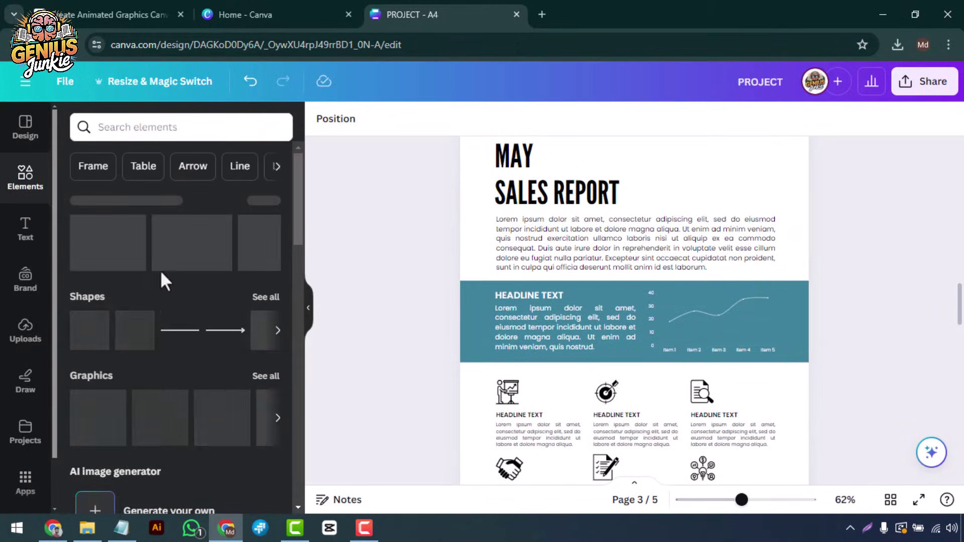
{"action": "scroll", "coordinate": [160, 271], "scroll_direction": "down", "scroll_amount": 3}
{"action": "scroll", "coordinate": [163, 285], "scroll_direction": "down", "scroll_amount": 2}
{"action": "scroll", "coordinate": [163, 284], "scroll_direction": "down", "scroll_amount": 4}
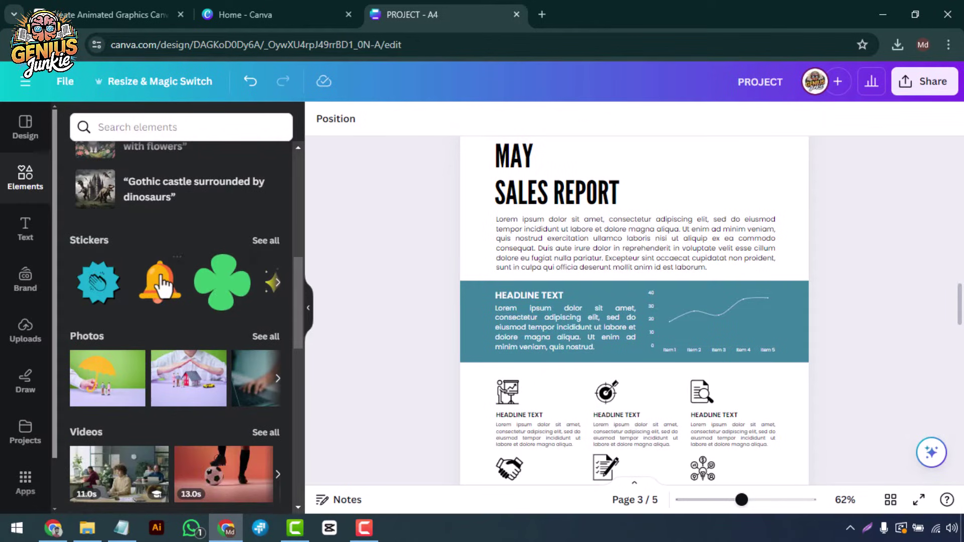
{"action": "scroll", "coordinate": [164, 286], "scroll_direction": "down", "scroll_amount": 4}
{"action": "scroll", "coordinate": [163, 285], "scroll_direction": "down", "scroll_amount": 2}
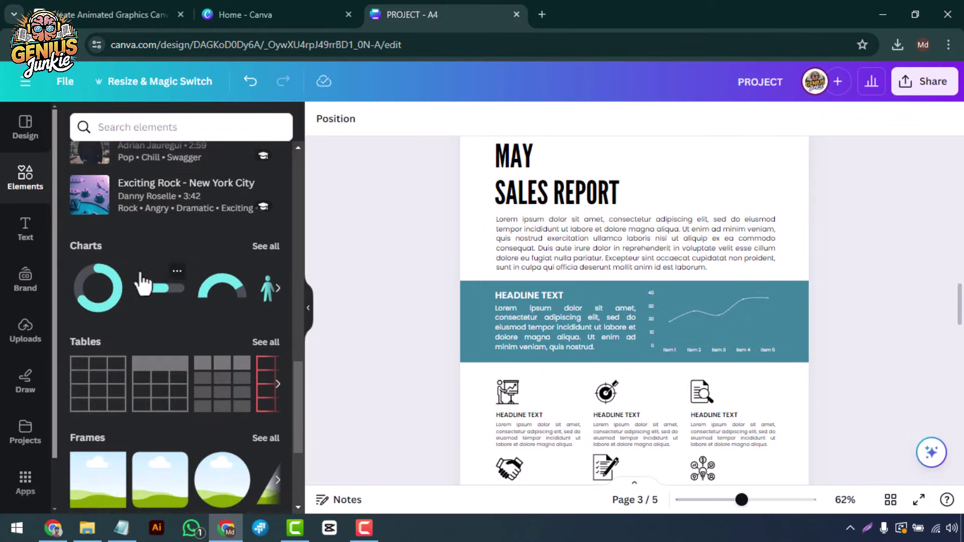
{"action": "left_click", "coordinate": [266, 246]}
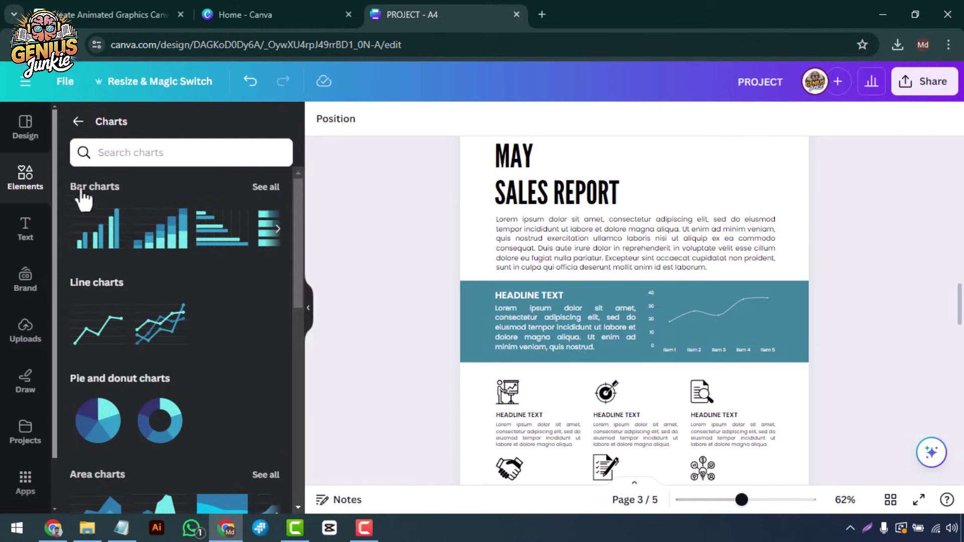
{"action": "scroll", "coordinate": [95, 279], "scroll_direction": "down", "scroll_amount": 2}
{"action": "scroll", "coordinate": [106, 264], "scroll_direction": "down", "scroll_amount": 2}
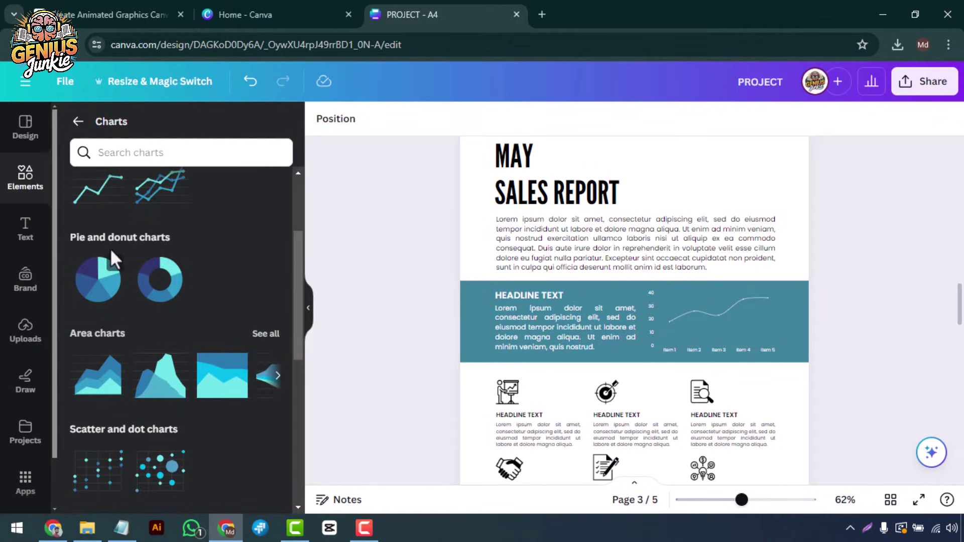
{"action": "scroll", "coordinate": [196, 261], "scroll_direction": "down", "scroll_amount": 2}
{"action": "scroll", "coordinate": [198, 260], "scroll_direction": "down", "scroll_amount": 1}
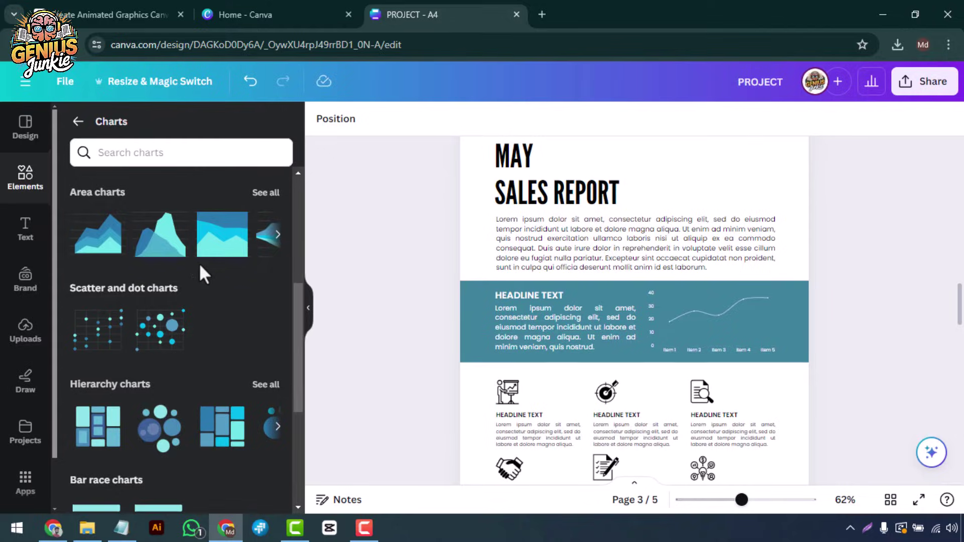
{"action": "scroll", "coordinate": [199, 263], "scroll_direction": "up", "scroll_amount": 2}
{"action": "scroll", "coordinate": [203, 271], "scroll_direction": "up", "scroll_amount": 2}
{"action": "scroll", "coordinate": [208, 283], "scroll_direction": "up", "scroll_amount": 1}
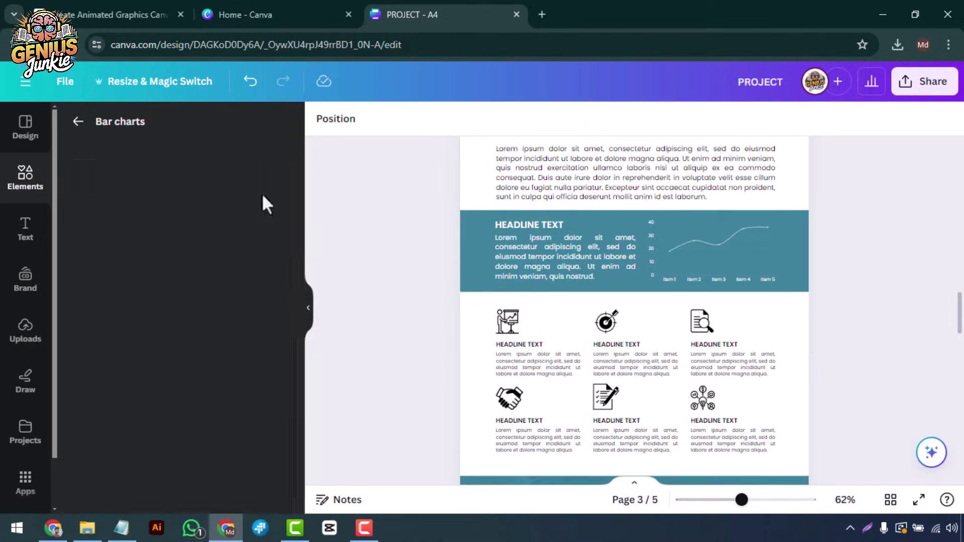
Insert a bar chart on the sales report page and edit the Item 3 chart values
{"action": "left_click", "coordinate": [112, 213]}
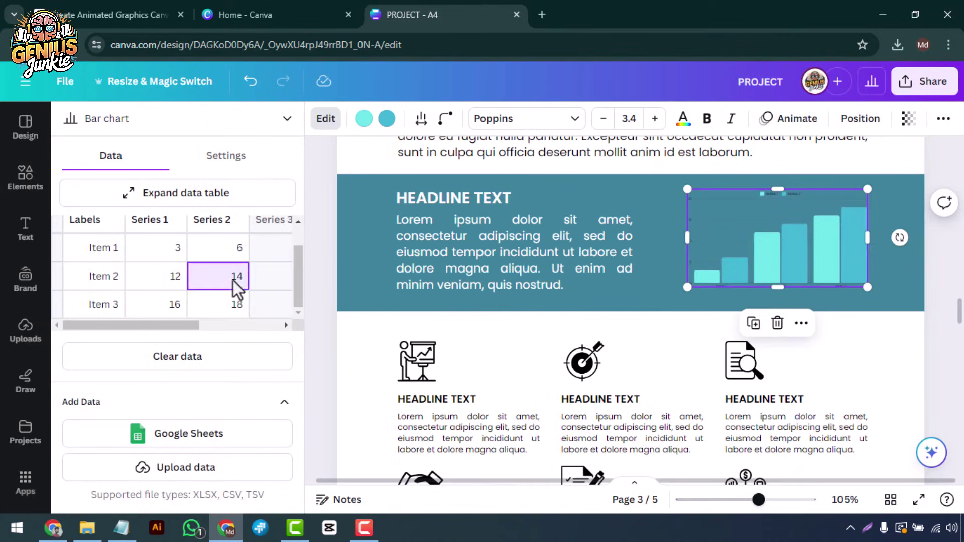
{"action": "left_click", "coordinate": [163, 304]}
{"action": "type", "text": "16"}
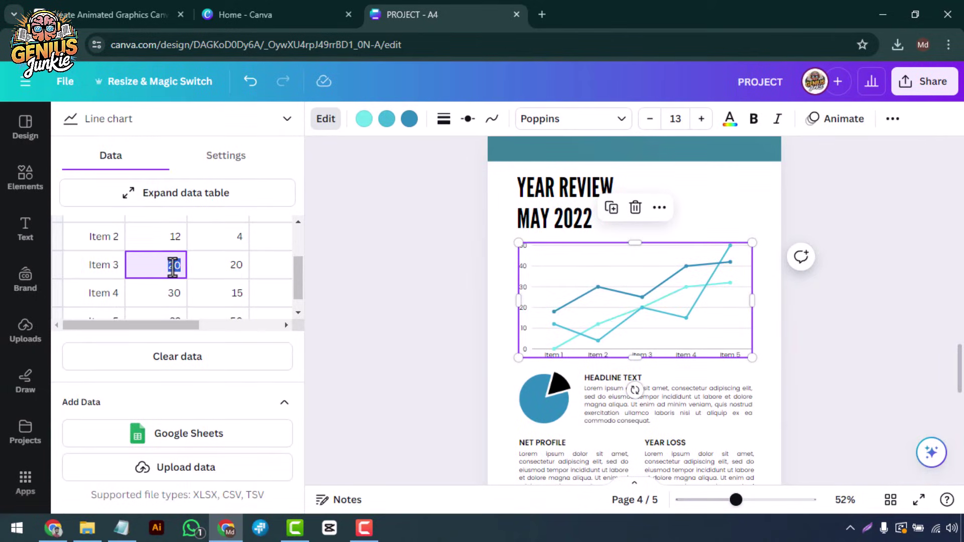
{"action": "double_click", "coordinate": [227, 294]}
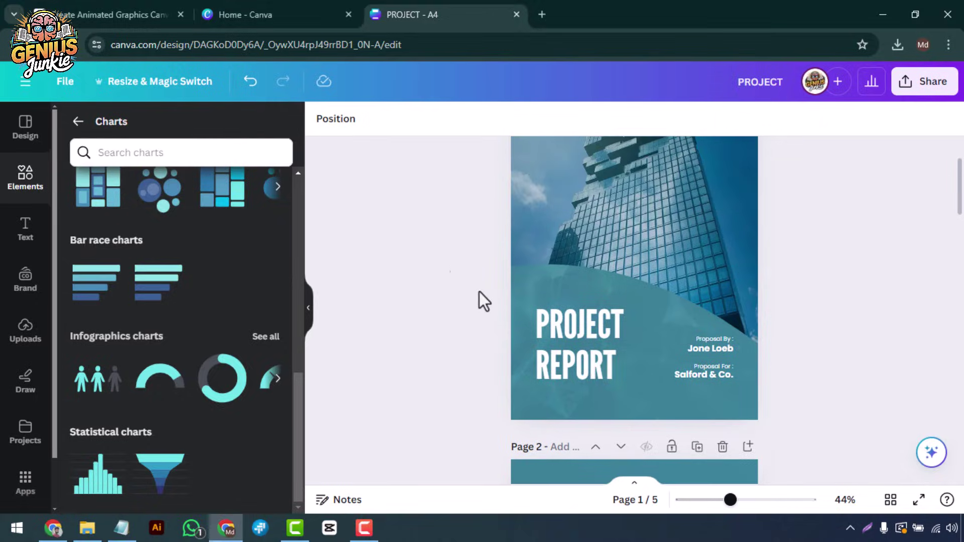
{"action": "scroll", "coordinate": [460, 311], "scroll_direction": "down", "scroll_amount": 5}
{"action": "scroll", "coordinate": [459, 311], "scroll_direction": "up", "scroll_amount": 6}
Remove the skyscraper photo from the cover and browse stock photos
{"action": "left_click", "coordinate": [606, 277]}
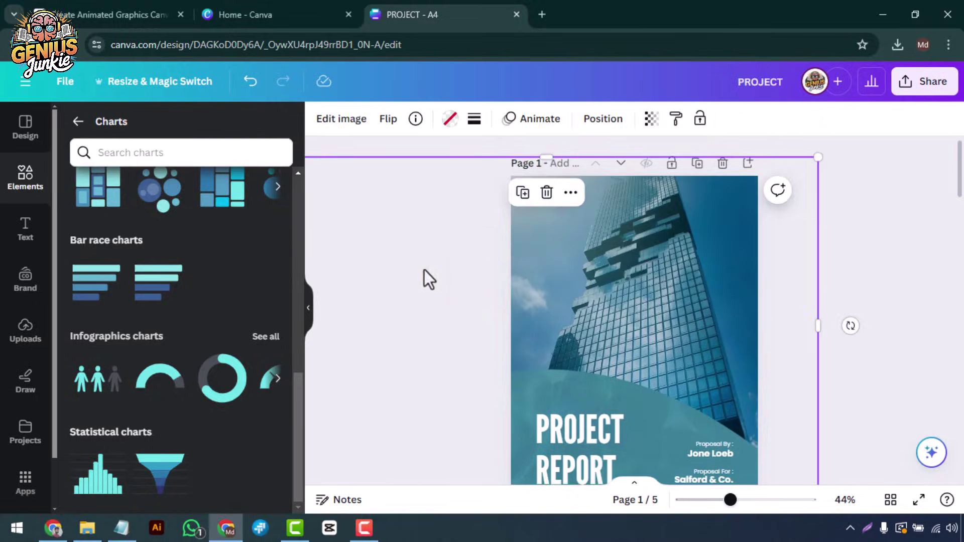
{"action": "left_click", "coordinate": [26, 178]}
{"action": "scroll", "coordinate": [181, 302], "scroll_direction": "down", "scroll_amount": 8}
{"action": "left_click", "coordinate": [265, 197]}
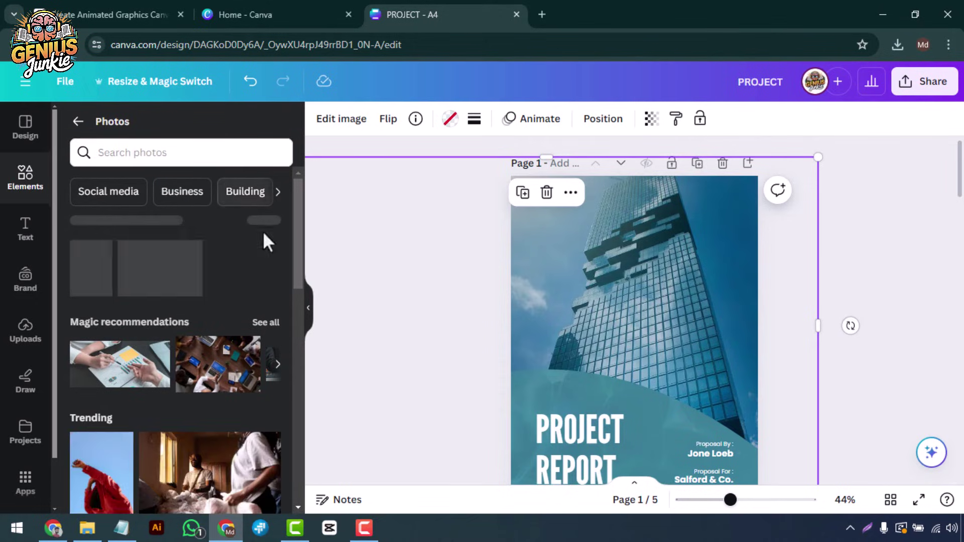
{"action": "mouse_move", "coordinate": [588, 279]}
{"action": "left_mouse_down"}
{"action": "mouse_move", "coordinate": [578, 218]}
{"action": "mouse_move", "coordinate": [527, 257]}
{"action": "left_mouse_up"}
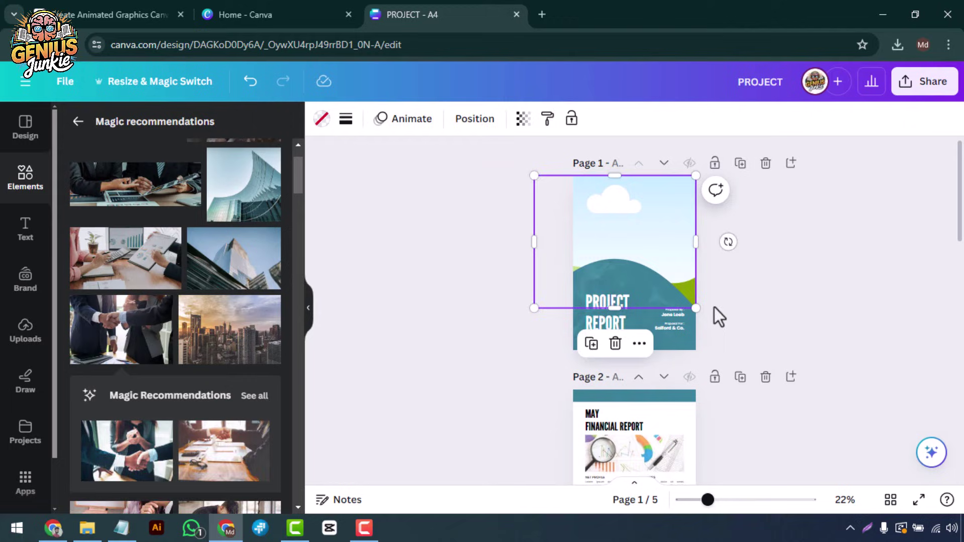
{"action": "scroll", "coordinate": [181, 301], "scroll_direction": "up", "scroll_amount": 1}
Place the calculator-and-charts photo on the cover and adjust its framing
{"action": "left_click_drag", "start_coordinate": [126, 329], "coordinate": [629, 254]}
{"action": "scroll", "coordinate": [435, 406], "scroll_direction": "down", "scroll_amount": 2}
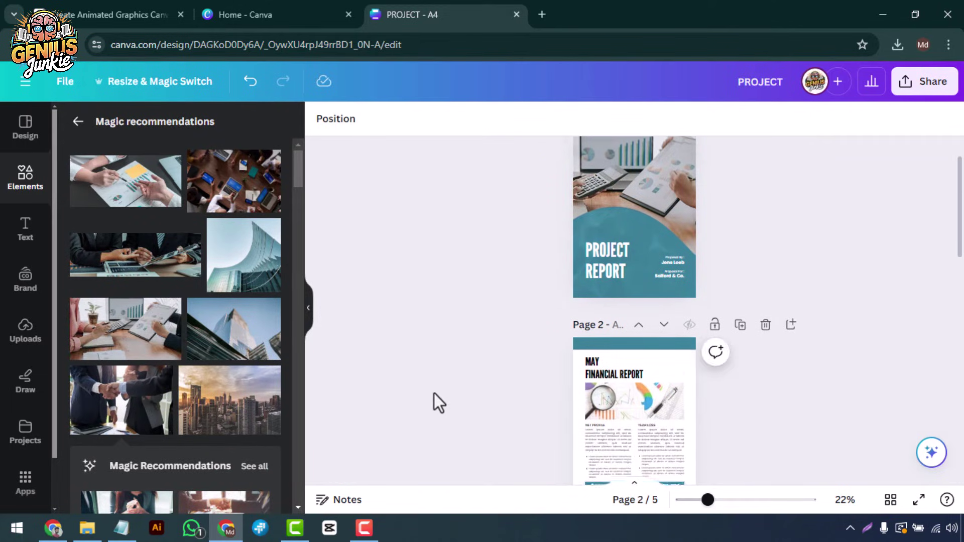
{"action": "scroll", "coordinate": [435, 405], "scroll_direction": "up", "scroll_amount": 2}
{"action": "double_click", "coordinate": [645, 226]}
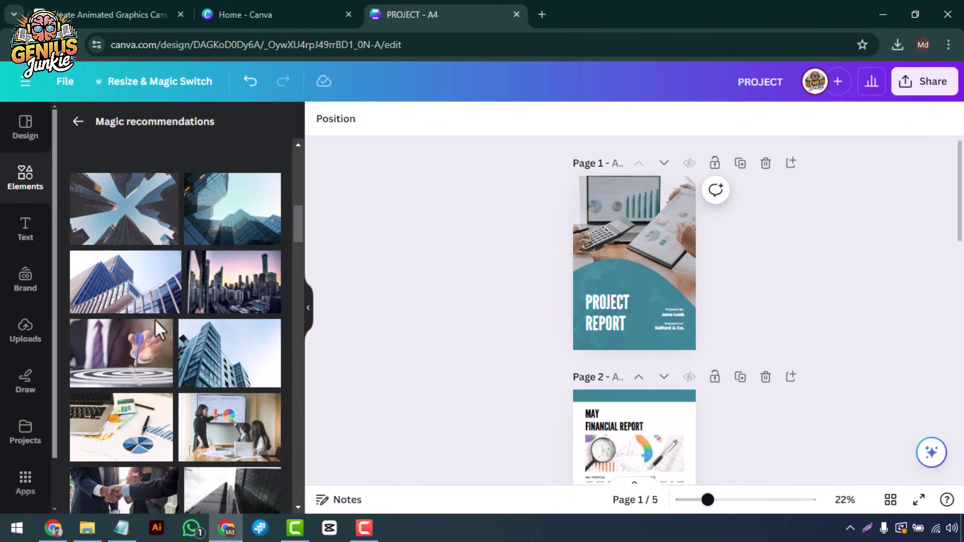
{"action": "scroll", "coordinate": [519, 358], "scroll_direction": "down", "scroll_amount": 5}
{"action": "scroll", "coordinate": [745, 343], "scroll_direction": "down", "scroll_amount": 3}
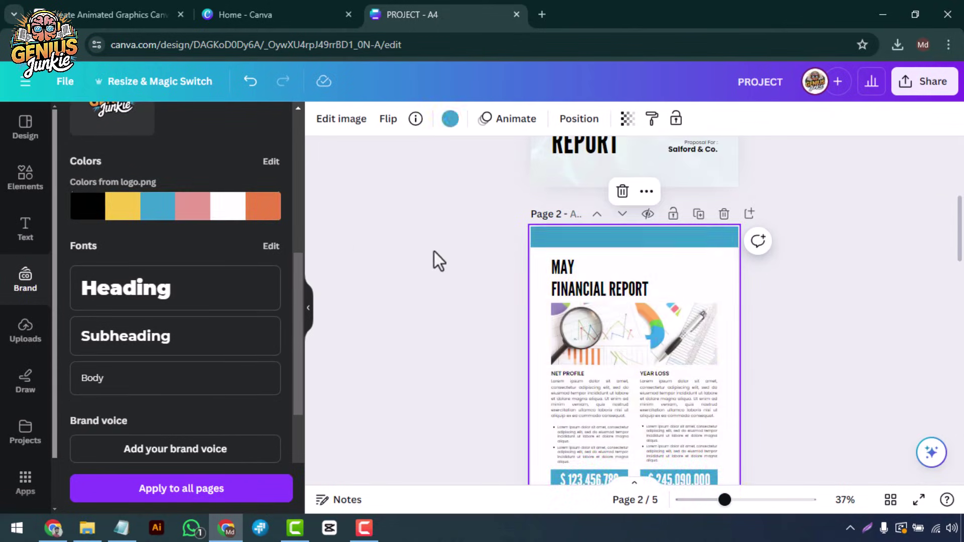
Show all five recoloured pages as thumbnails in Grid view
{"action": "left_click", "coordinate": [440, 261]}
{"action": "scroll", "coordinate": [467, 279], "scroll_direction": "up", "scroll_amount": 5}
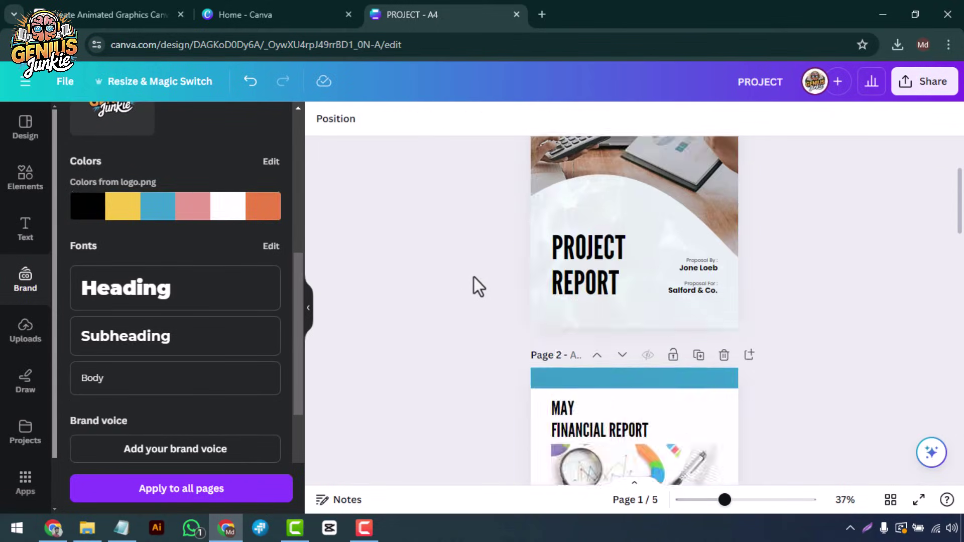
{"action": "scroll", "coordinate": [449, 272], "scroll_direction": "down", "scroll_amount": 10}
{"action": "scroll", "coordinate": [448, 287], "scroll_direction": "down", "scroll_amount": 5}
{"action": "scroll", "coordinate": [449, 284], "scroll_direction": "up", "scroll_amount": 10}
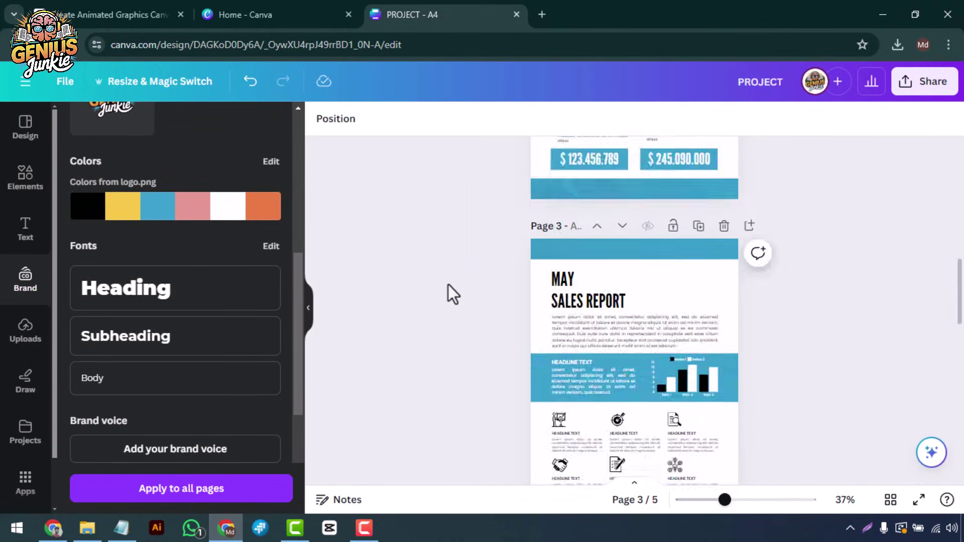
{"action": "scroll", "coordinate": [448, 285], "scroll_direction": "up", "scroll_amount": 5}
{"action": "left_click", "coordinate": [891, 500]}
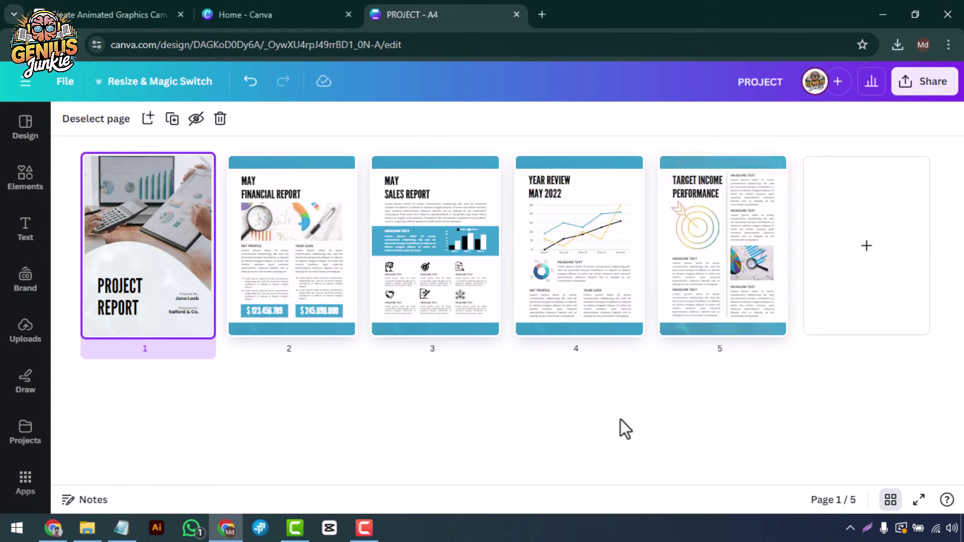
{"action": "scroll", "coordinate": [585, 389], "scroll_direction": "up", "scroll_amount": 1, "text": "ctrl"}
{"action": "scroll", "coordinate": [708, 433], "scroll_direction": "up", "scroll_amount": 1, "text": "ctrl"}
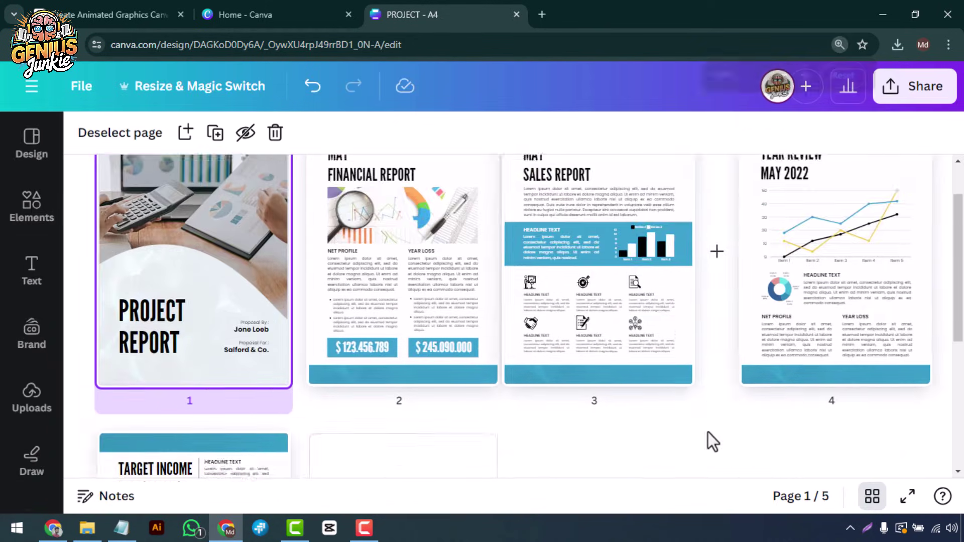
{"action": "scroll", "coordinate": [695, 423], "scroll_direction": "up", "scroll_amount": 1, "text": "ctrl"}
{"action": "scroll", "coordinate": [664, 391], "scroll_direction": "up", "scroll_amount": 2}
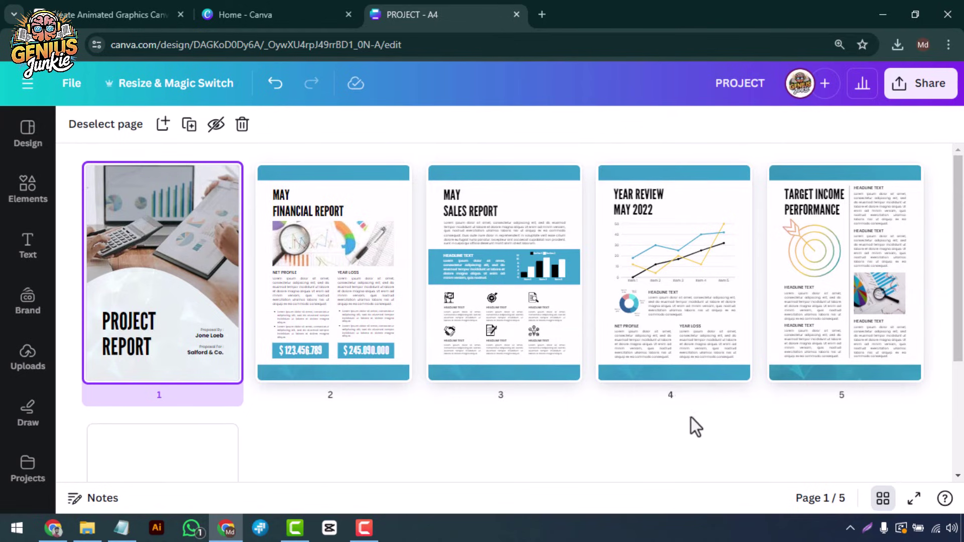
Choose Download from Share and keep PDF Standard as the file type
{"action": "left_click", "coordinate": [919, 83]}
{"action": "scroll", "coordinate": [776, 361], "scroll_direction": "down", "scroll_amount": 3}
{"action": "left_click", "coordinate": [708, 416]}
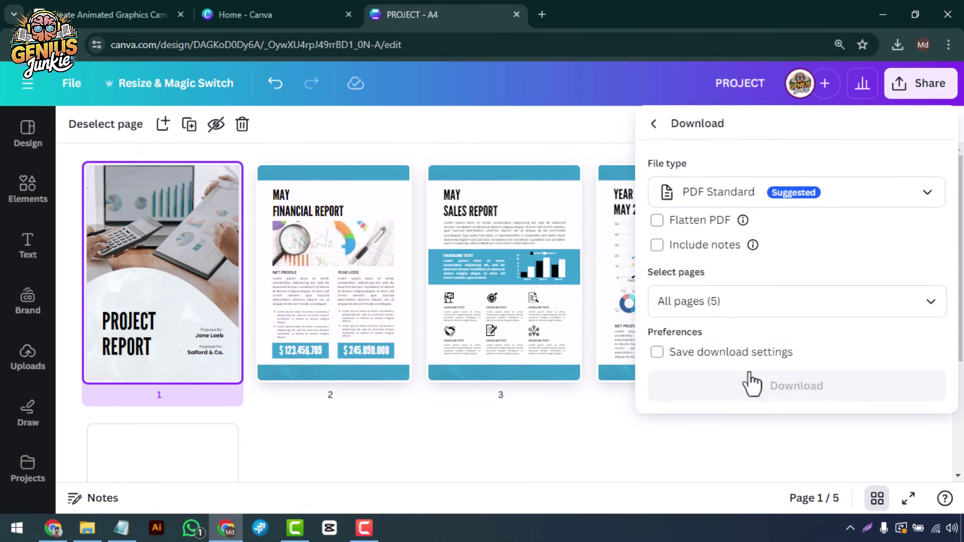
{"action": "left_click", "coordinate": [757, 192]}
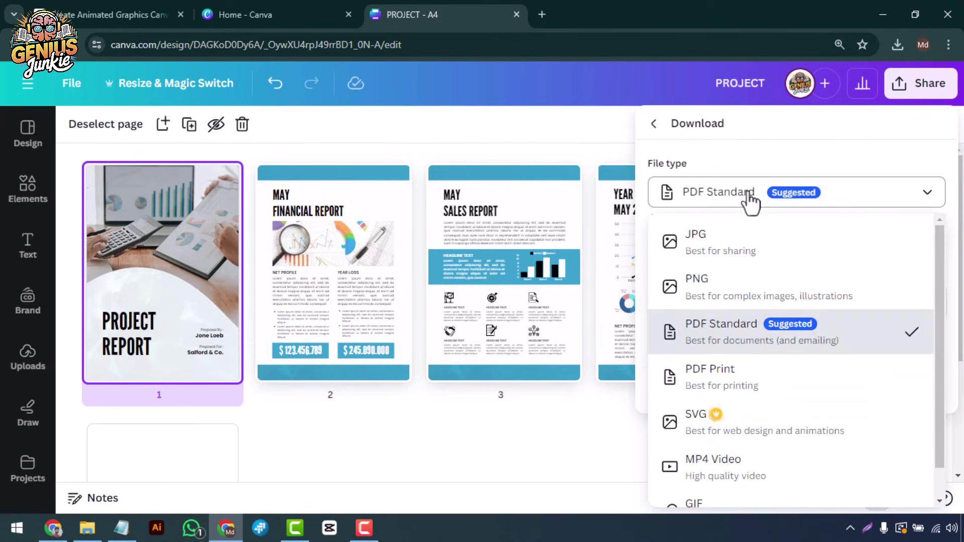
{"action": "left_click", "coordinate": [755, 335]}
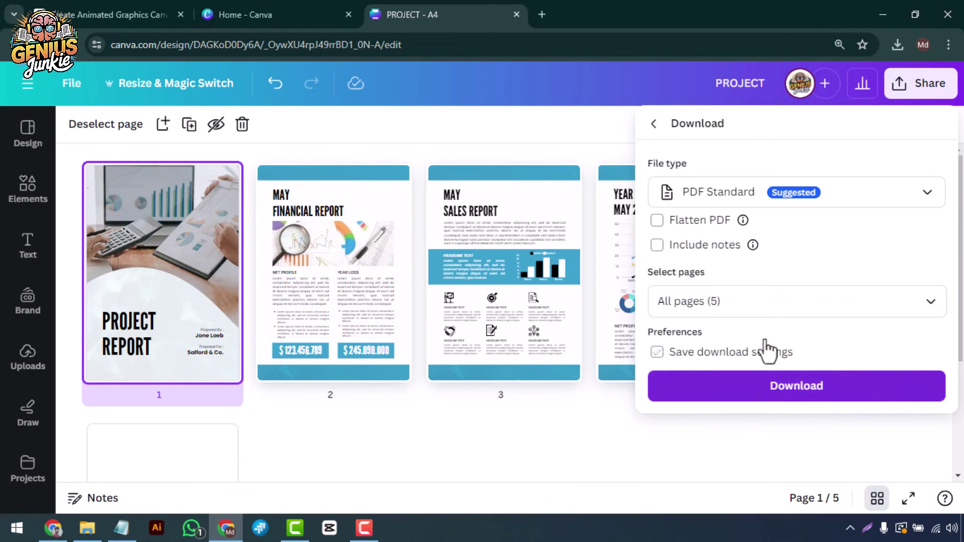
Include all five pages, download the report PDF and show recent downloads
{"action": "left_click", "coordinate": [776, 302]}
{"action": "scroll", "coordinate": [790, 226], "scroll_direction": "down", "scroll_amount": 3}
{"action": "left_click", "coordinate": [796, 295]}
{"action": "left_click", "coordinate": [796, 386]}
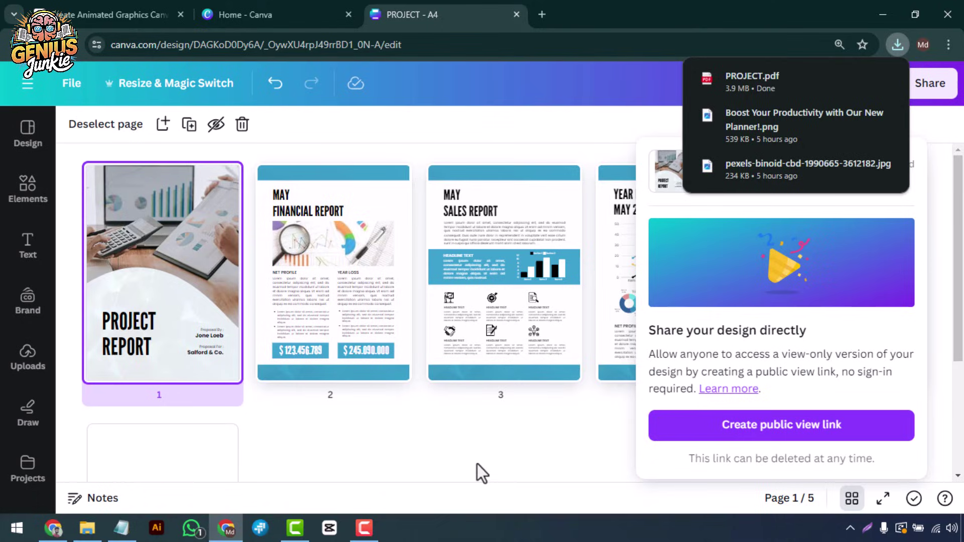
{"action": "left_click", "coordinate": [480, 432]}
Open PROJECT.pdf in its own Chrome tab and zoom out to see whole pages
{"action": "left_click", "coordinate": [898, 44]}
{"action": "left_click_drag", "start_coordinate": [752, 105], "coordinate": [572, 19]}
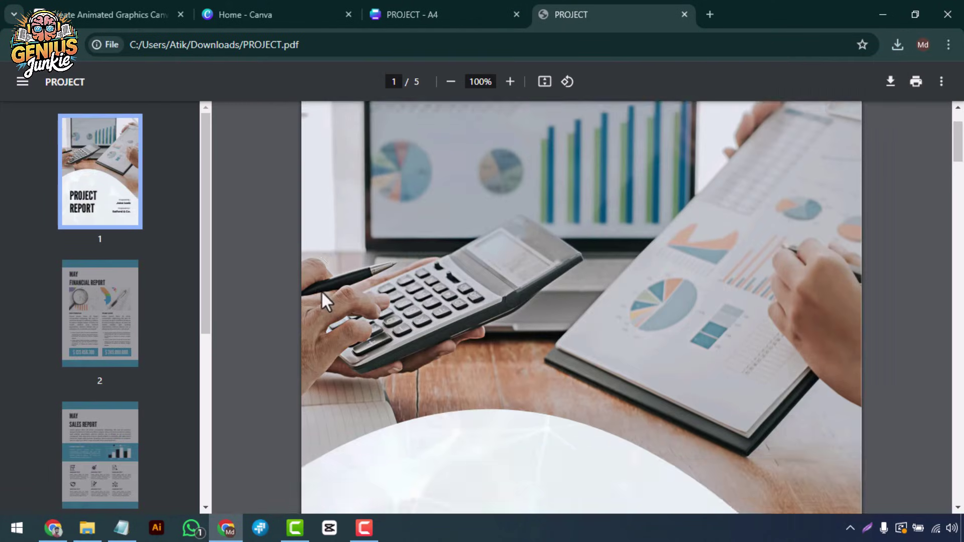
{"action": "scroll", "coordinate": [324, 291], "scroll_direction": "down", "scroll_amount": 4}
{"action": "scroll", "coordinate": [323, 291], "scroll_direction": "down", "scroll_amount": 3}
{"action": "scroll", "coordinate": [324, 292], "scroll_direction": "down", "scroll_amount": 3}
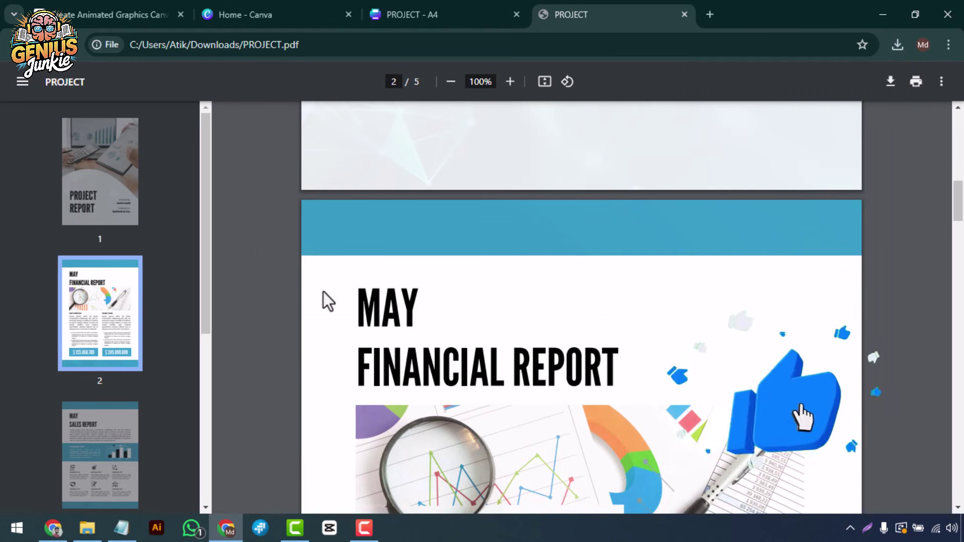
{"action": "scroll", "coordinate": [323, 291], "scroll_direction": "down", "scroll_amount": 3}
{"action": "scroll", "coordinate": [323, 292], "scroll_direction": "down", "scroll_amount": 3}
{"action": "scroll", "coordinate": [323, 292], "scroll_direction": "down", "scroll_amount": 5}
{"action": "key", "text": "ctrl+minus"}
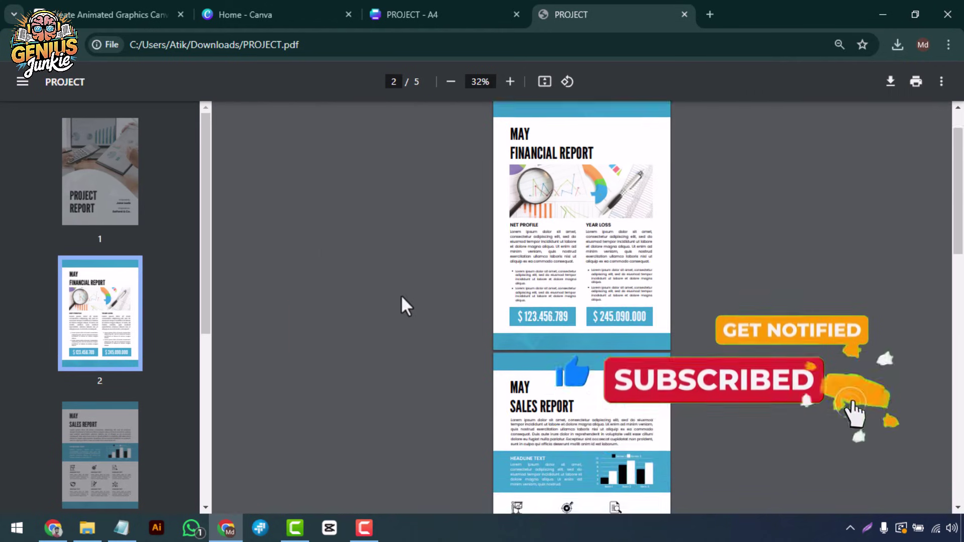
{"action": "scroll", "coordinate": [413, 302], "scroll_direction": "up", "scroll_amount": 5}
{"action": "scroll", "coordinate": [412, 302], "scroll_direction": "down", "scroll_amount": 3}
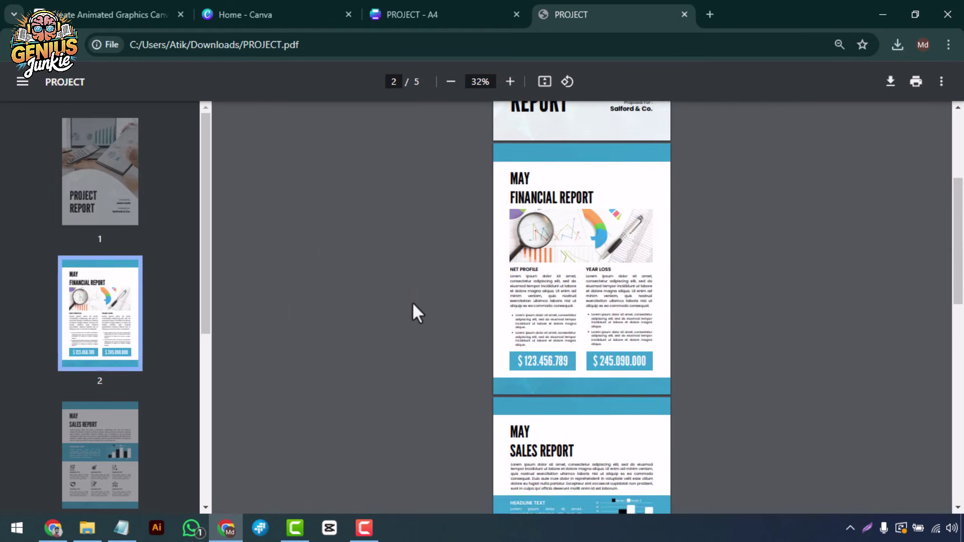
{"action": "scroll", "coordinate": [412, 302], "scroll_direction": "down", "scroll_amount": 4}
{"action": "scroll", "coordinate": [412, 302], "scroll_direction": "down", "scroll_amount": 4}
{"action": "scroll", "coordinate": [412, 302], "scroll_direction": "down", "scroll_amount": 3}
{"action": "scroll", "coordinate": [413, 302], "scroll_direction": "down", "scroll_amount": 3}
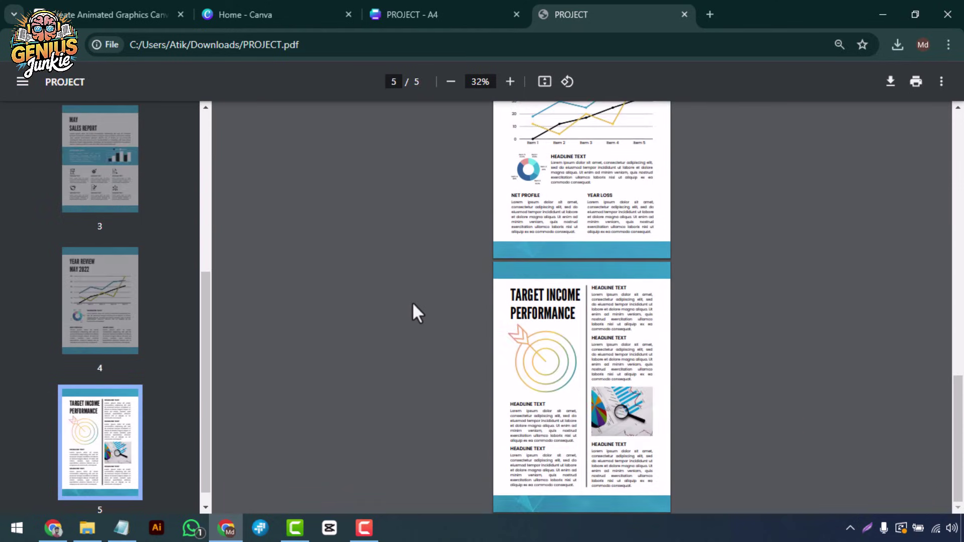